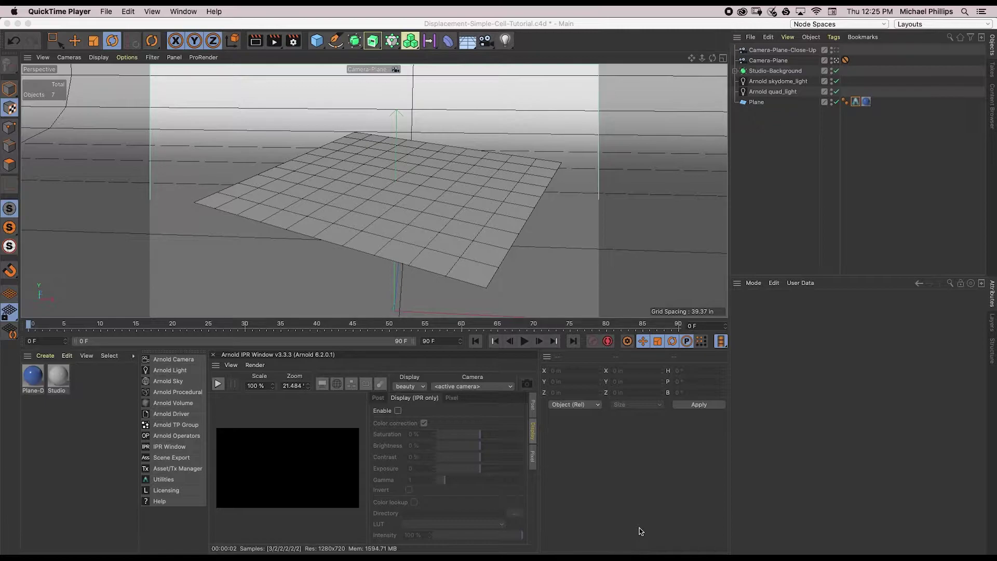
# Step: Select the 157.48 in, 10×10-segment Plane in the Object Manager to show its attributes
pyautogui.click(520, 218)
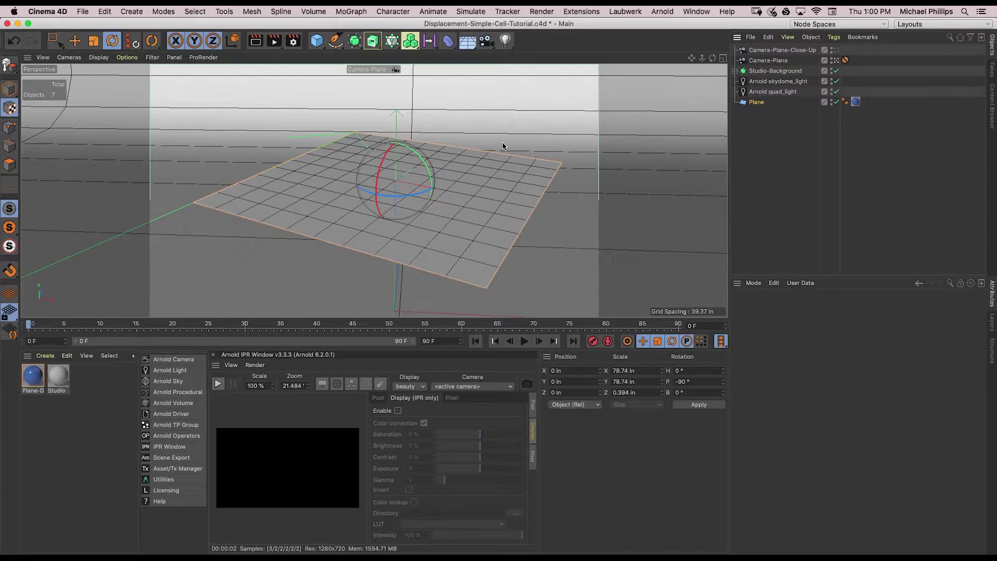
# Step: Tag the Plane with C4DtoA Arnold Parameters and choose catclark as its subdivision type
pyautogui.click(758, 104)
pyautogui.rightClick(760, 107)
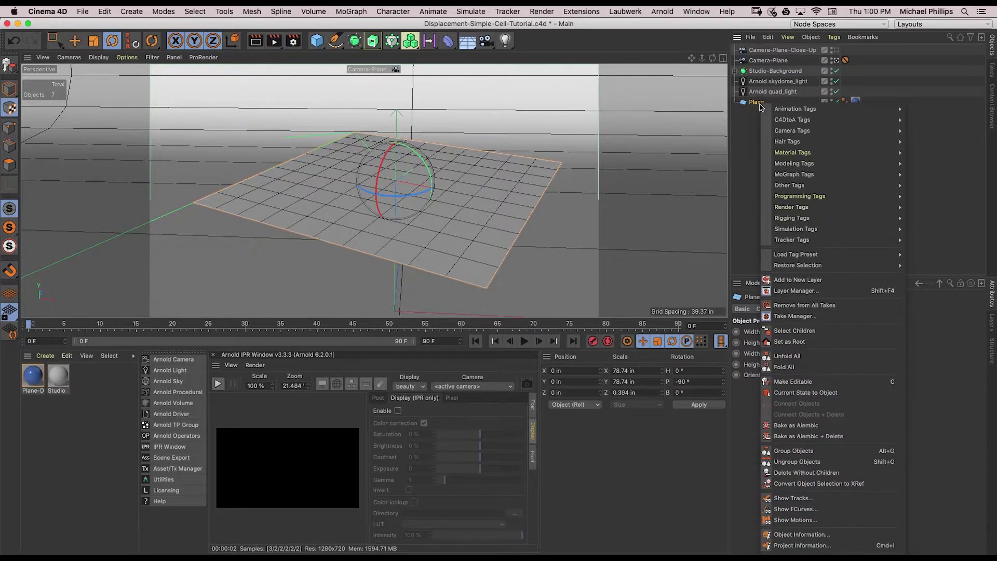
pyautogui.moveTo(789, 120)
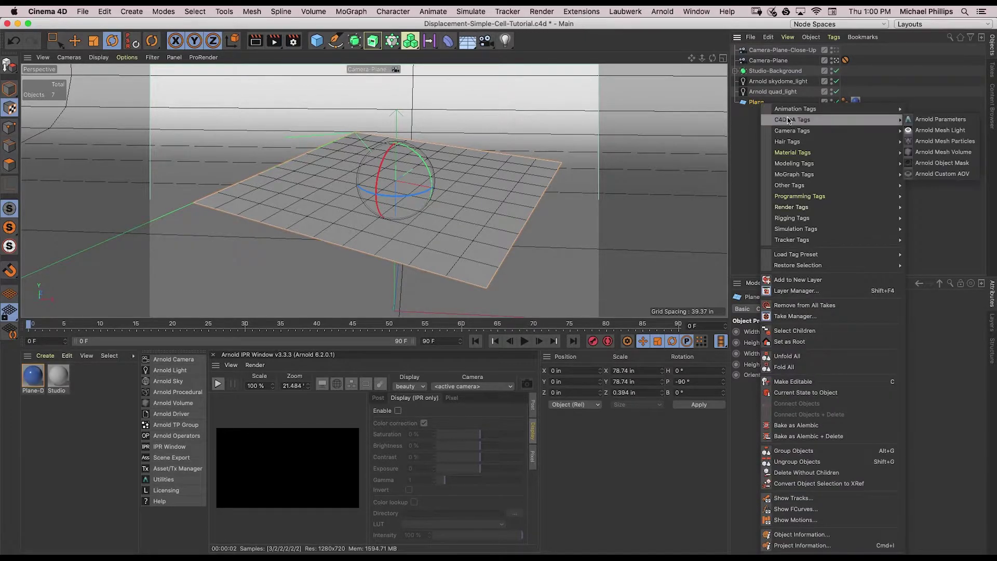
pyautogui.click(969, 120)
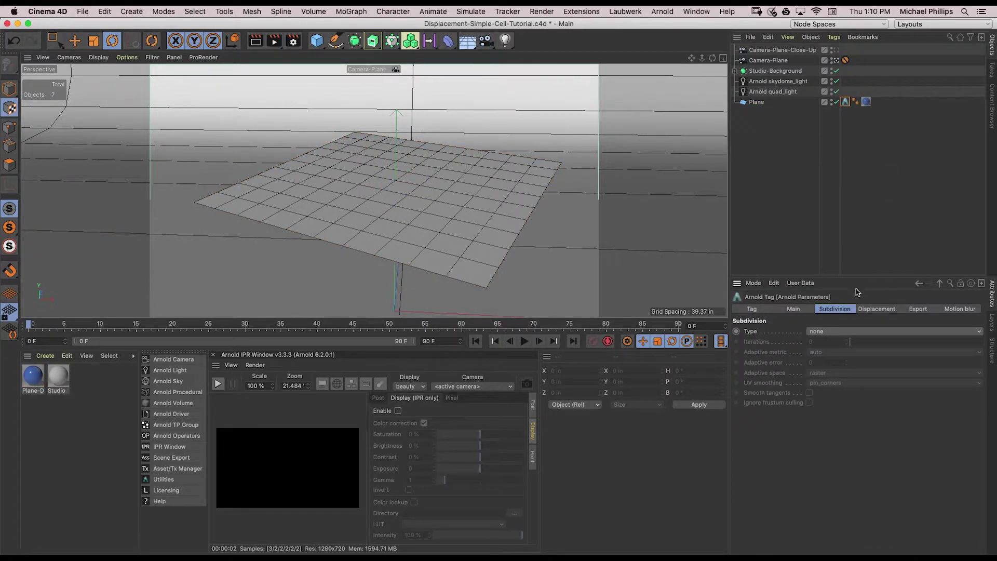
pyautogui.click(850, 333)
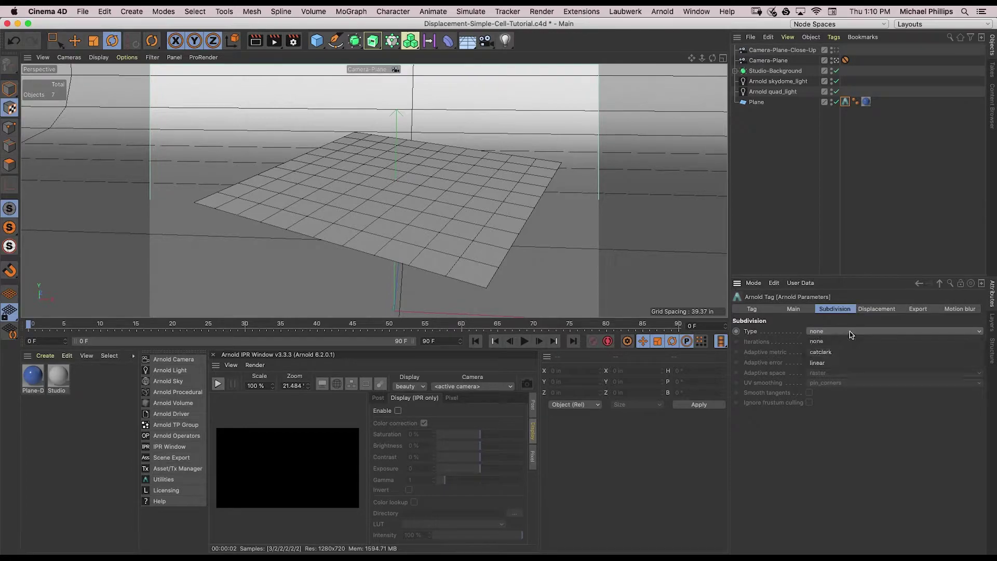
pyautogui.click(851, 352)
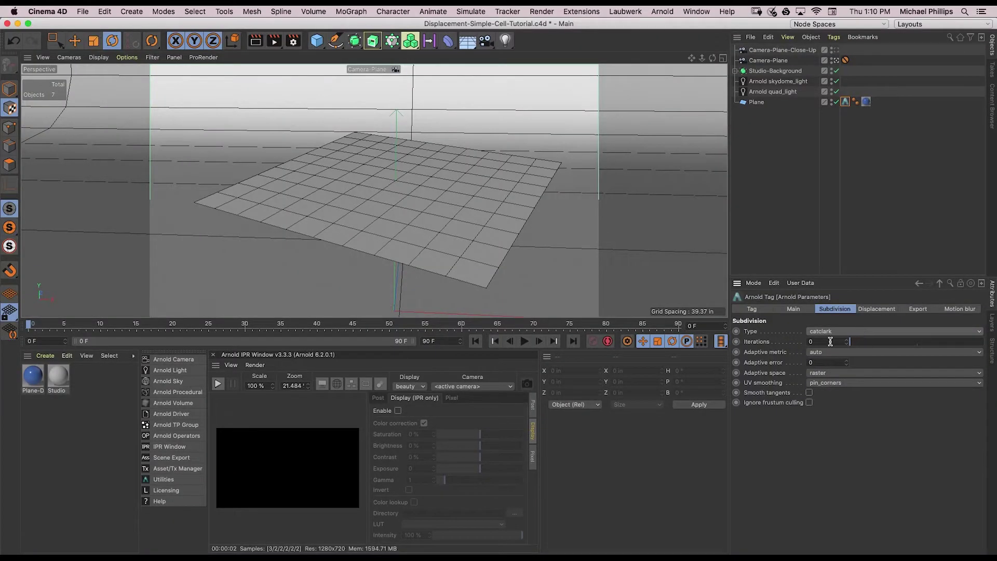
# Step: Give the Plane's Arnold tag 7 subdivision iterations and a 12 in displacement height
pyautogui.click(830, 341)
pyautogui.write('7')
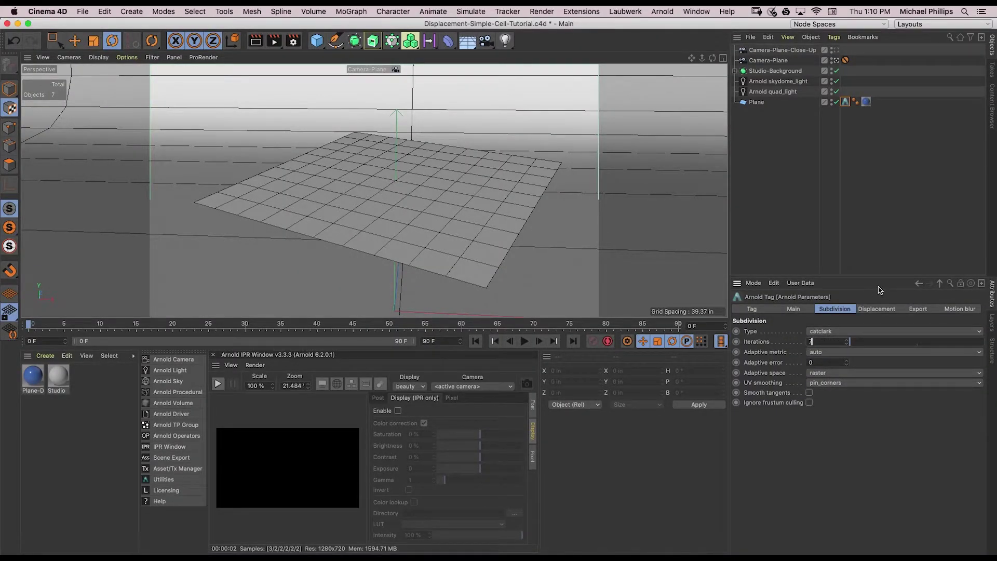
pyautogui.press('Return')
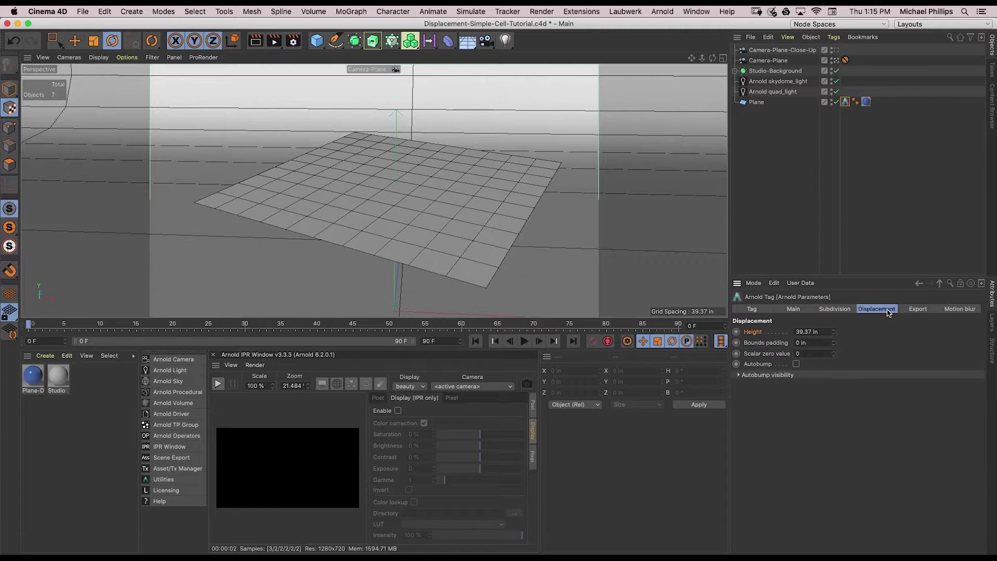
pyautogui.click(813, 331)
pyautogui.write('12')
pyautogui.press('Return')
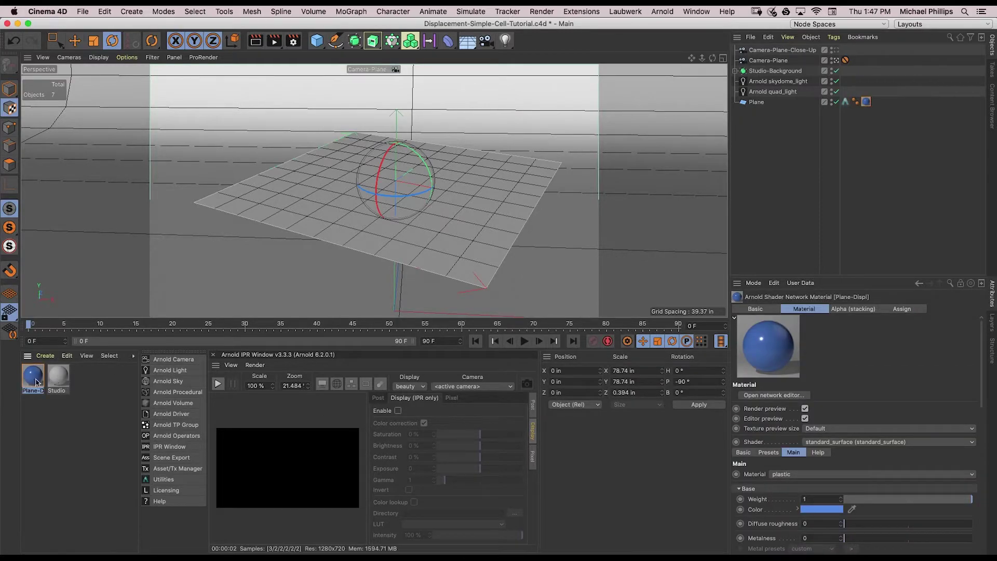
# Step: Add a Cell Noise C4D Noise node to Plane-Displ's shader network, wired into Arnold Displacement
pyautogui.doubleClick(35, 382)
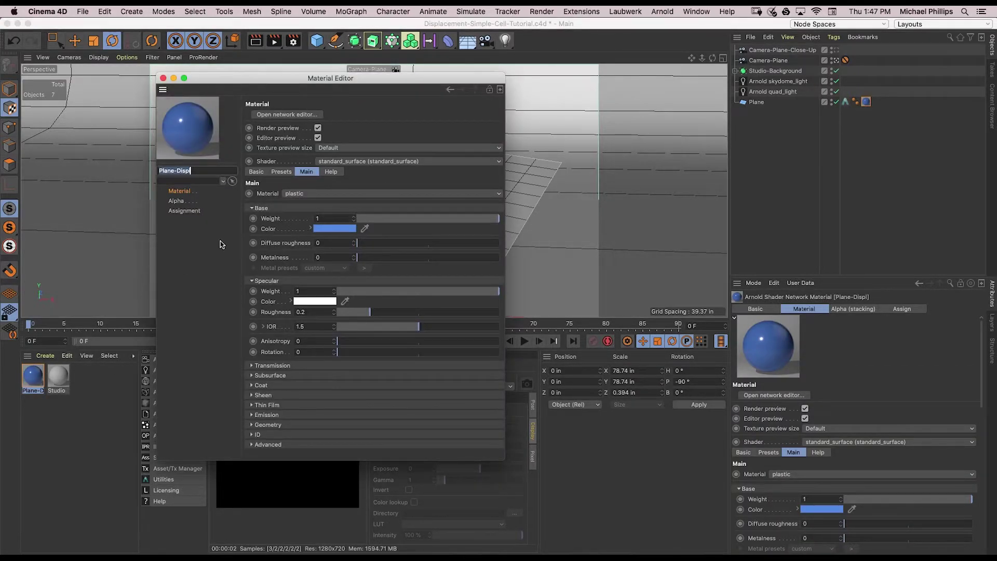
pyautogui.click(300, 114)
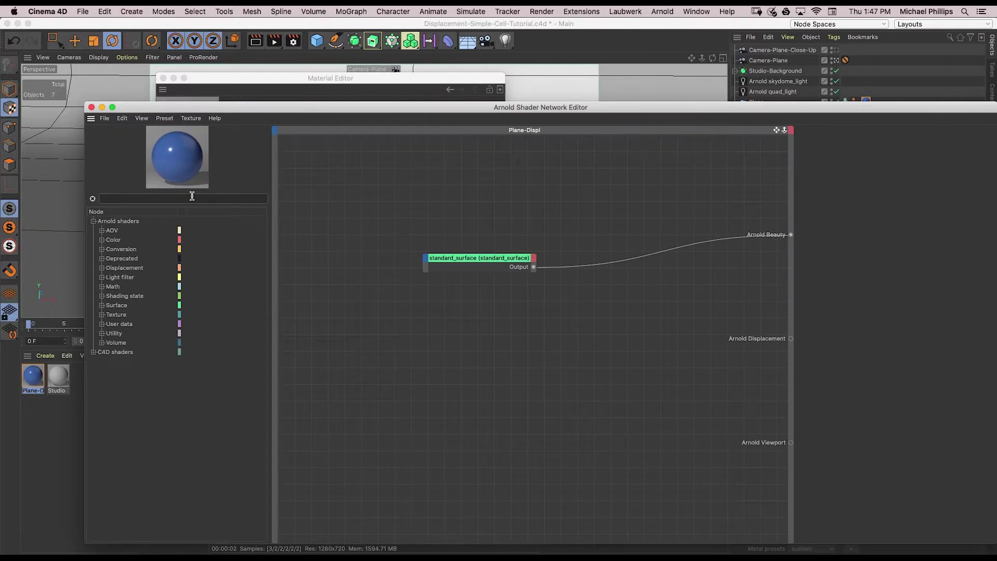
pyautogui.click(191, 199)
pyautogui.write('noise')
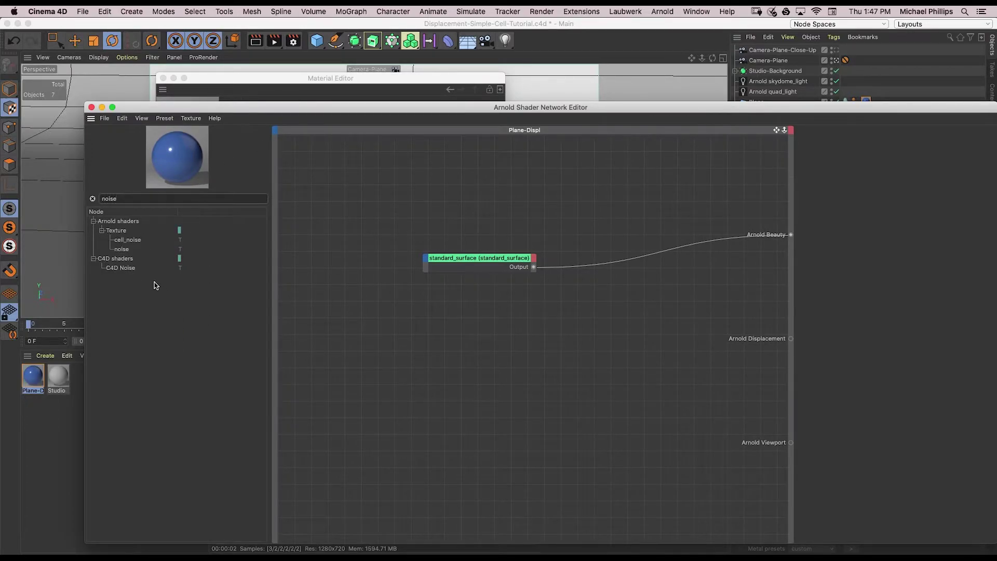
pyautogui.moveTo(132, 268); pyautogui.dragTo(448, 333)
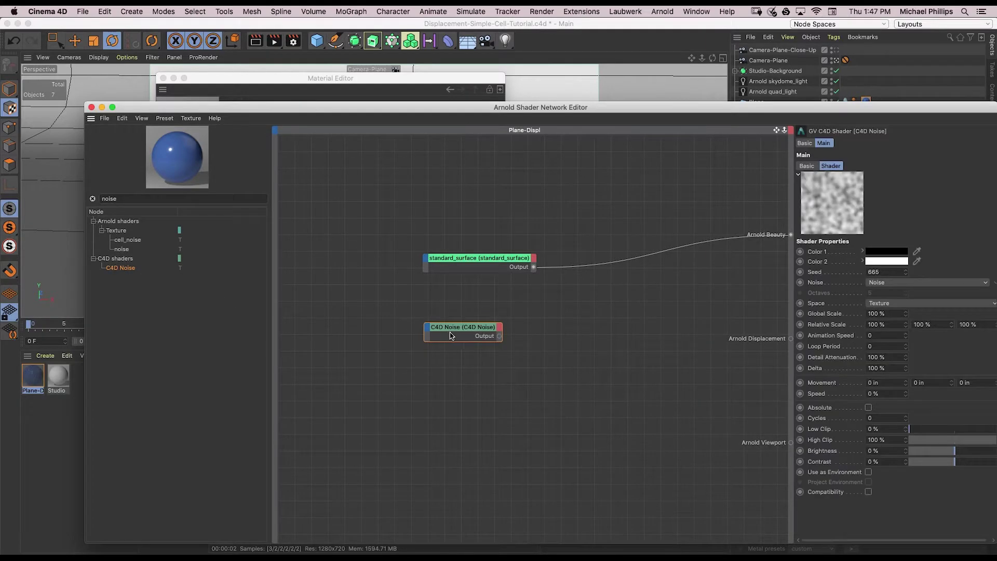
pyautogui.click(980, 283)
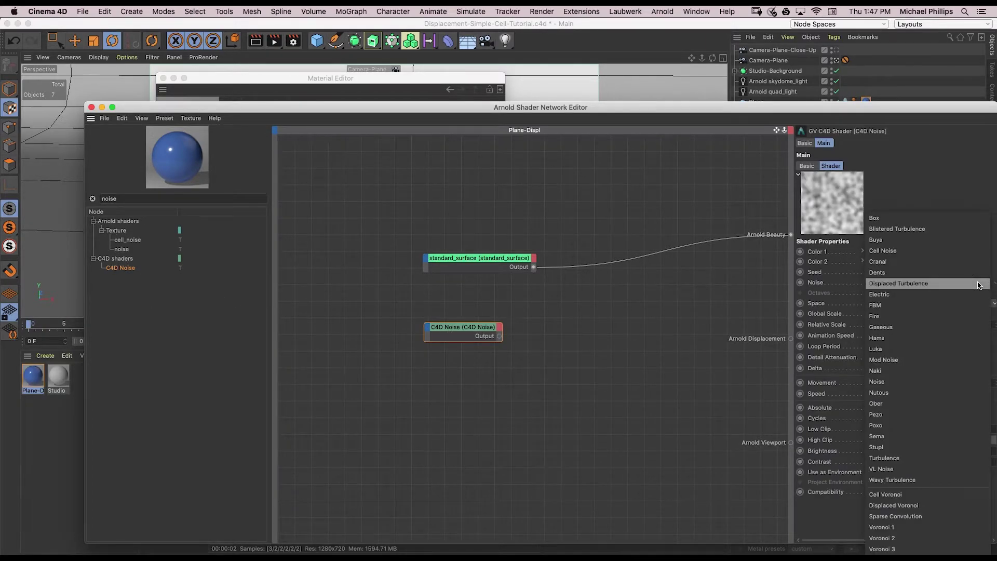
pyautogui.click(979, 252)
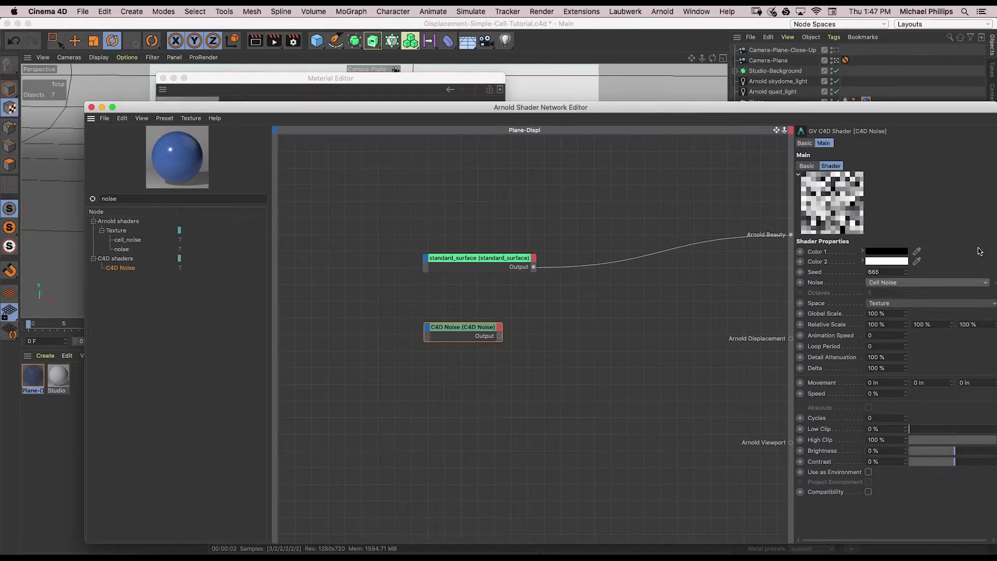
pyautogui.moveTo(498, 338); pyautogui.dragTo(791, 338)
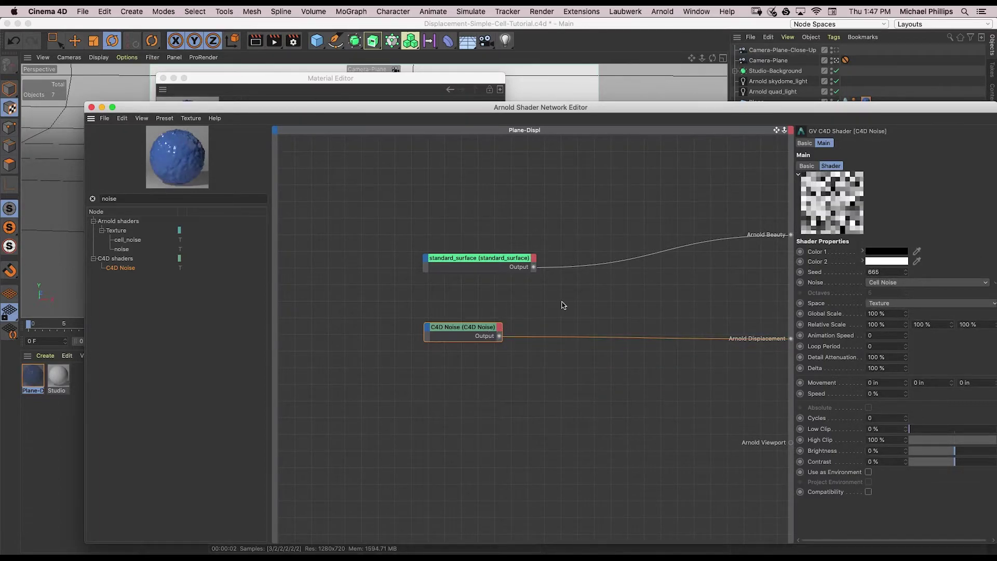
# Step: Switch the displacement C4D Noise to Luka with a 500% global scale
pyautogui.click(92, 107)
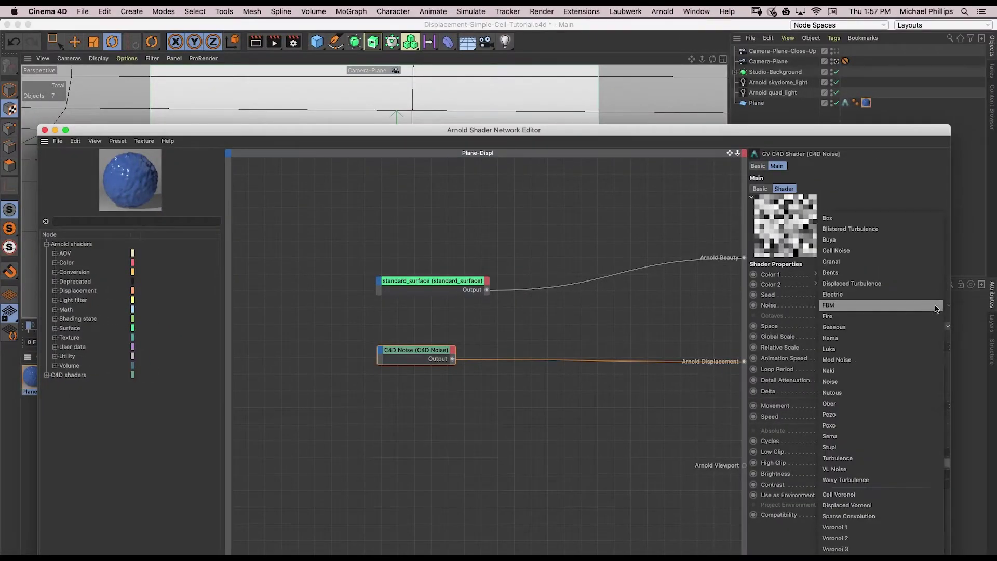
pyautogui.click(935, 351)
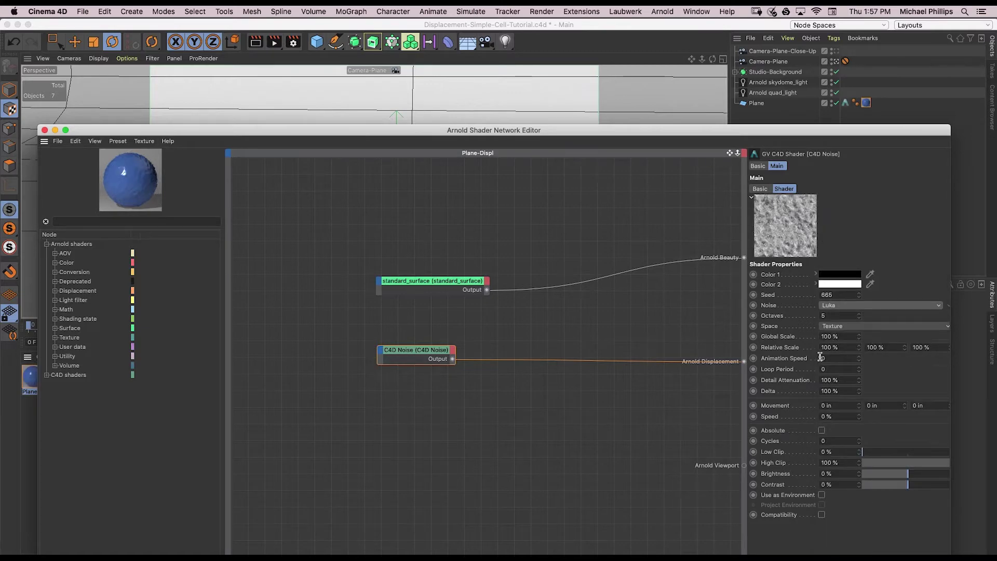
pyautogui.click(825, 336)
pyautogui.write('500')
pyautogui.press('Return')
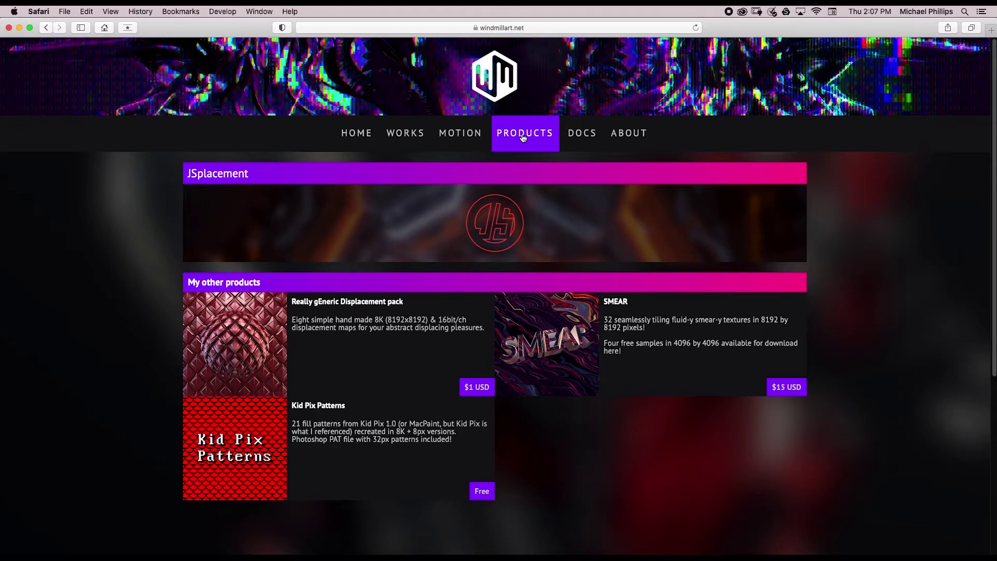
# Step: Open the JSplacement page on windmillart.net and scroll to its Windows, macOS and Linux downloads
pyautogui.click(497, 218)
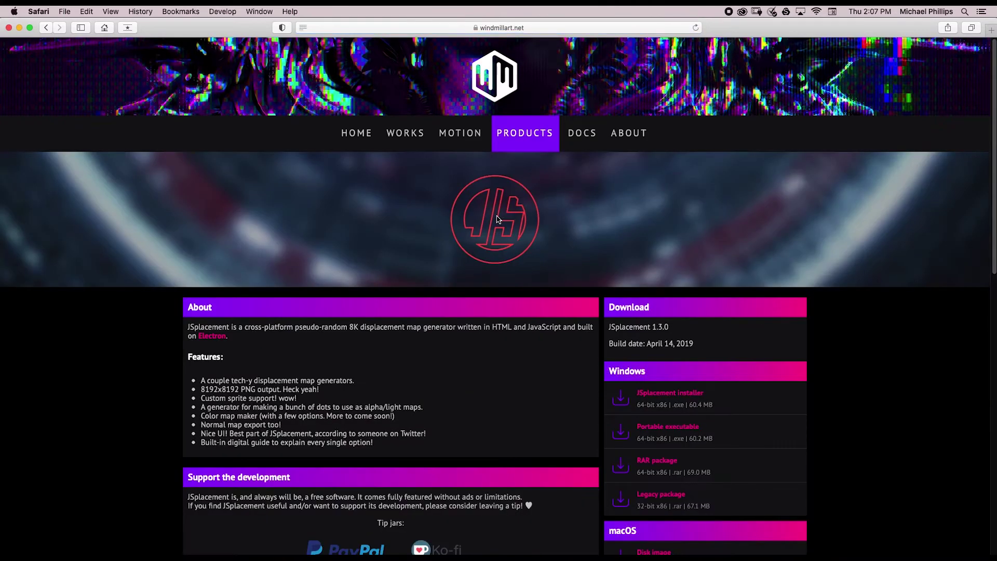
pyautogui.scroll(-2, 504, 245)
pyautogui.scroll(-2, 508, 290)
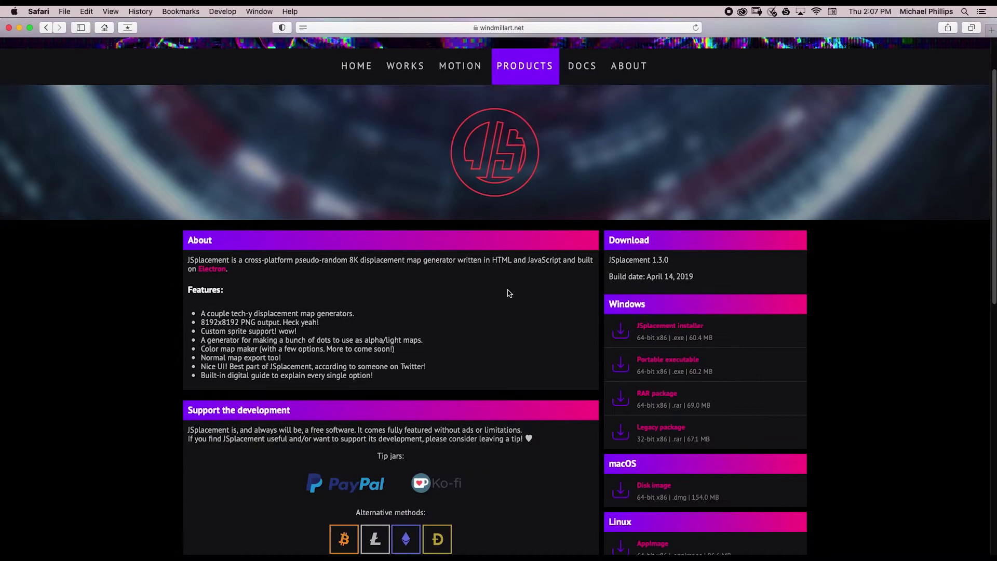
pyautogui.scroll(-1, 509, 292)
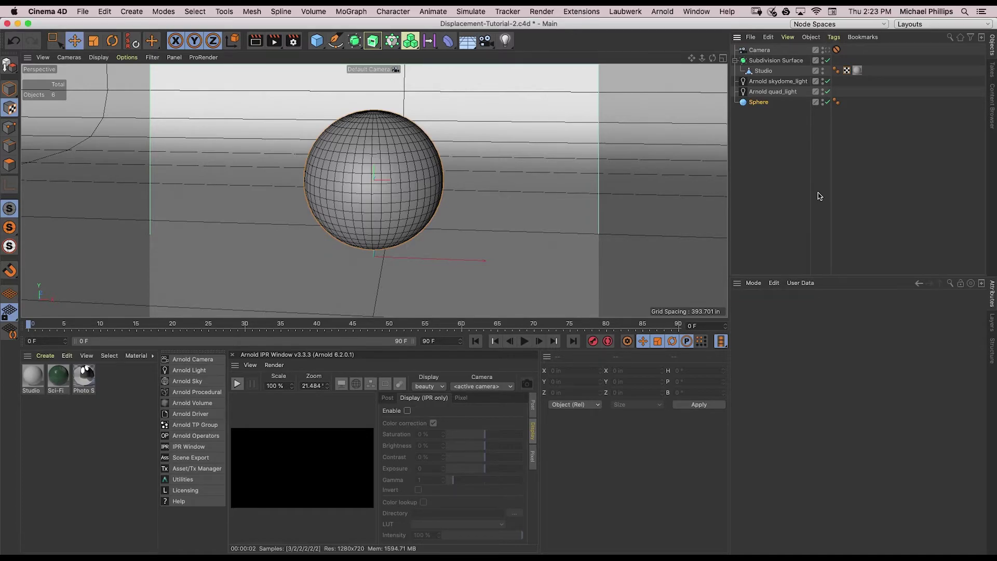
# Step: Add an Arnold Parameters tag to the Sphere with catclark subdivision and displacement height 12
pyautogui.rightClick(758, 102)
pyautogui.moveTo(777, 121)
pyautogui.click(929, 119)
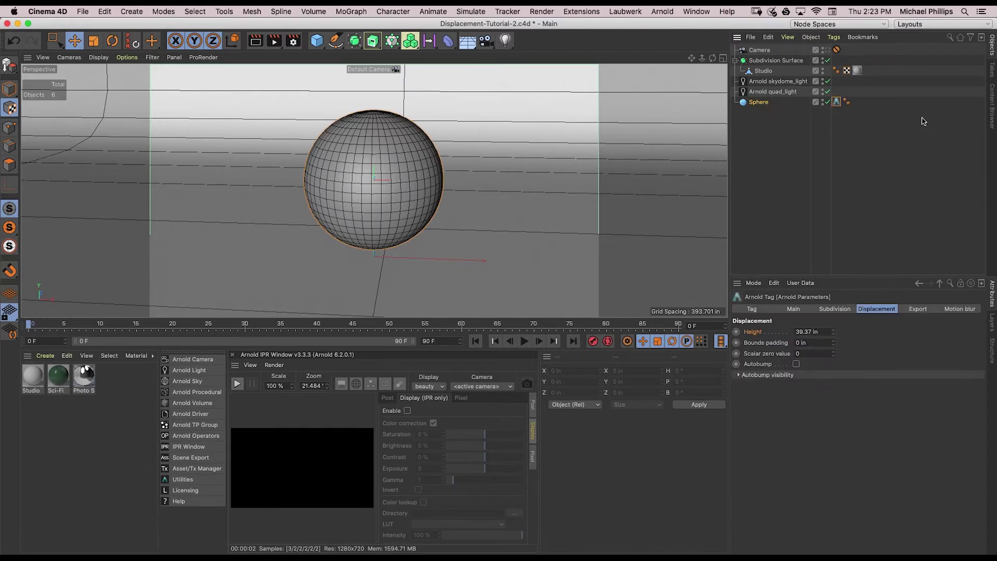
pyautogui.click(835, 309)
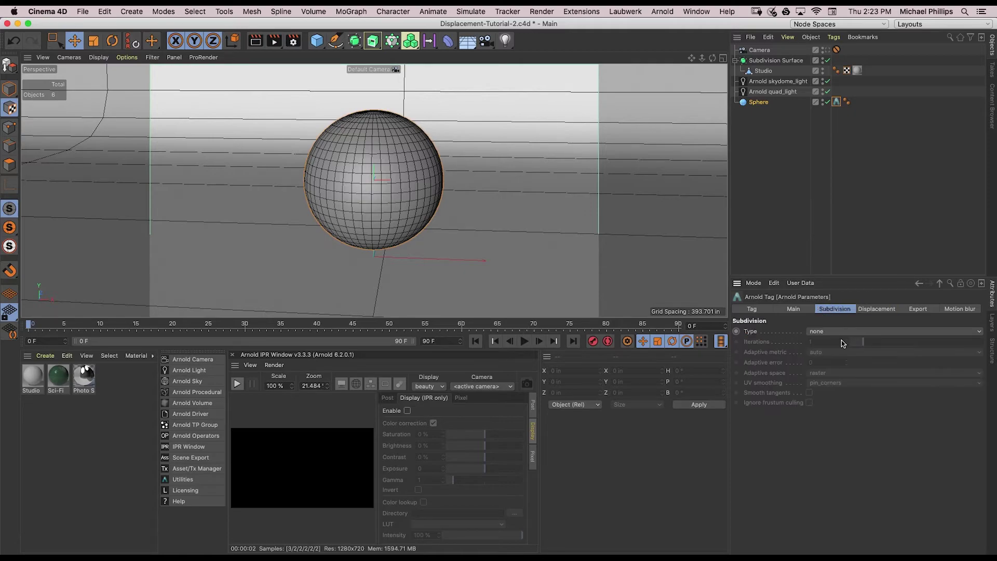
pyautogui.click(841, 331)
pyautogui.click(844, 352)
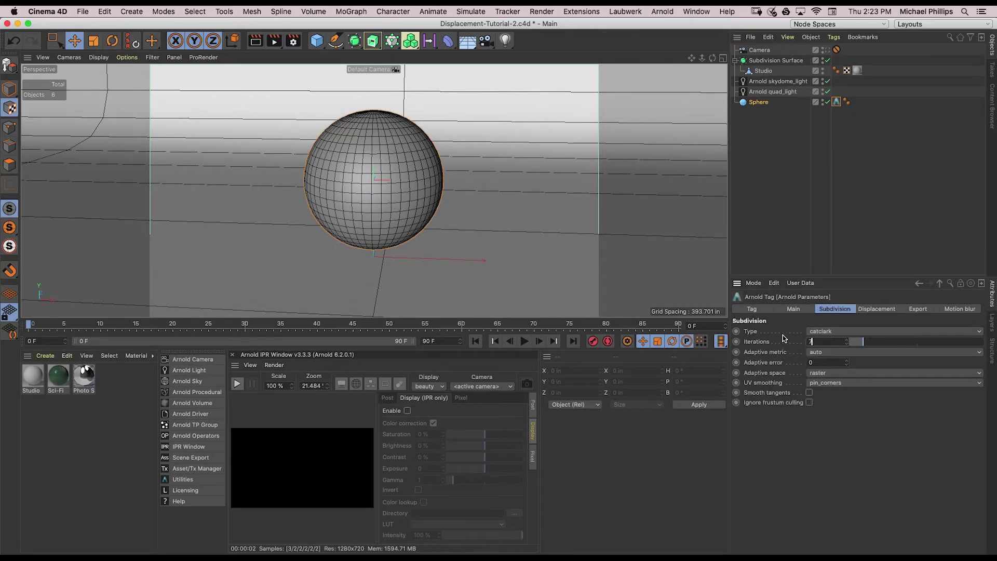
pyautogui.click(882, 309)
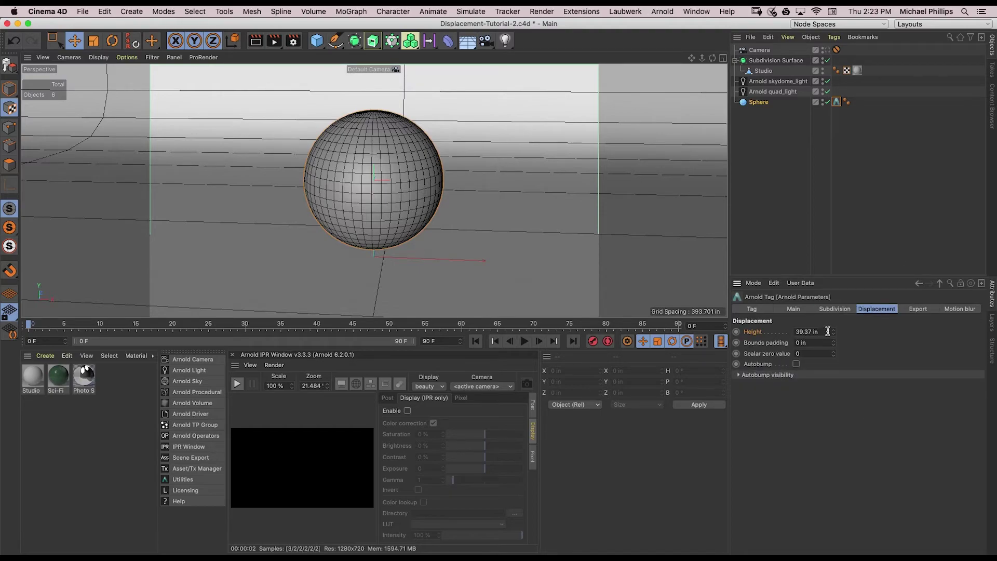
pyautogui.doubleClick(828, 332)
pyautogui.write('12')
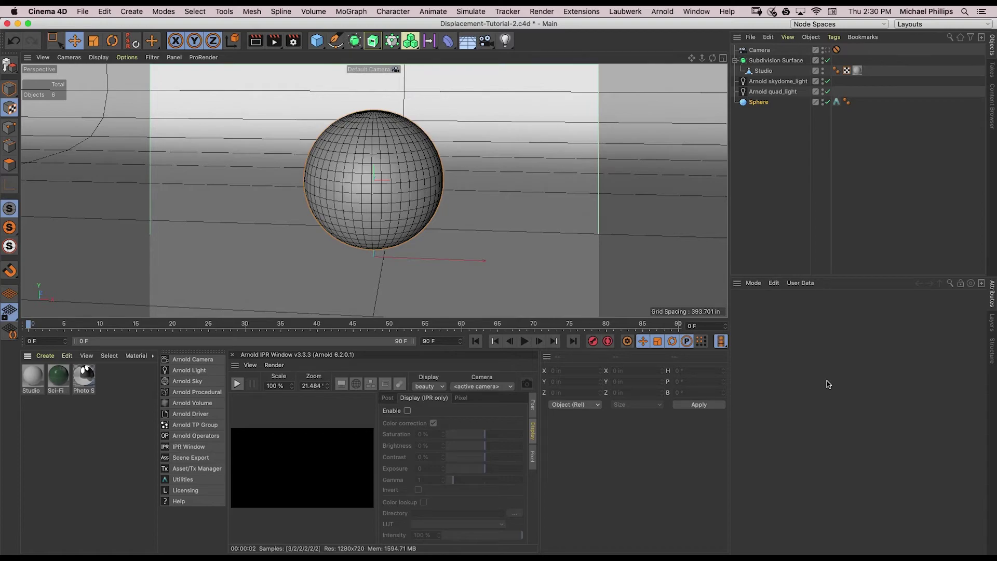
# Step: Create a new Arnold standard_surface material and apply it to the Sphere
pyautogui.click(45, 356)
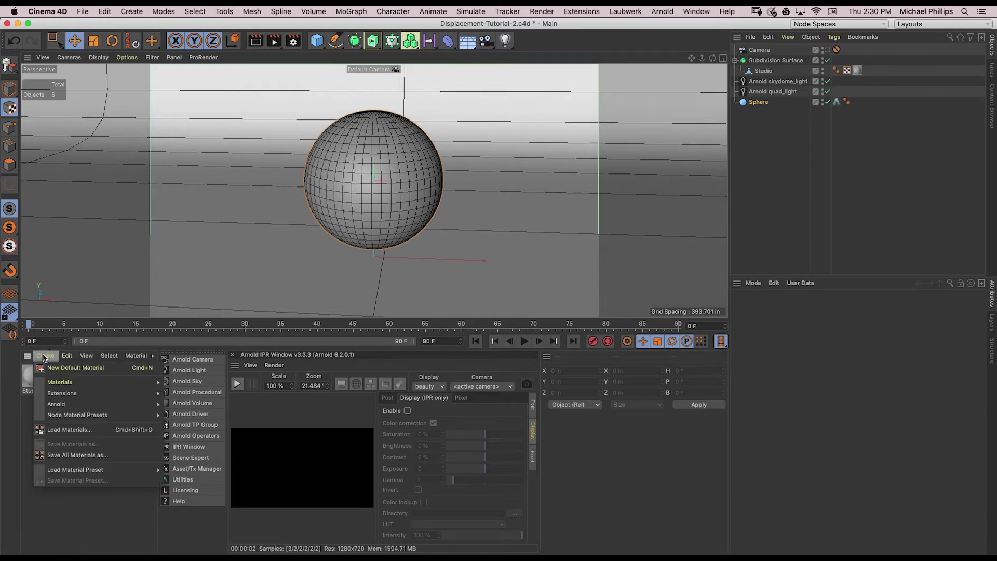
pyautogui.moveTo(56, 402)
pyautogui.moveTo(177, 414)
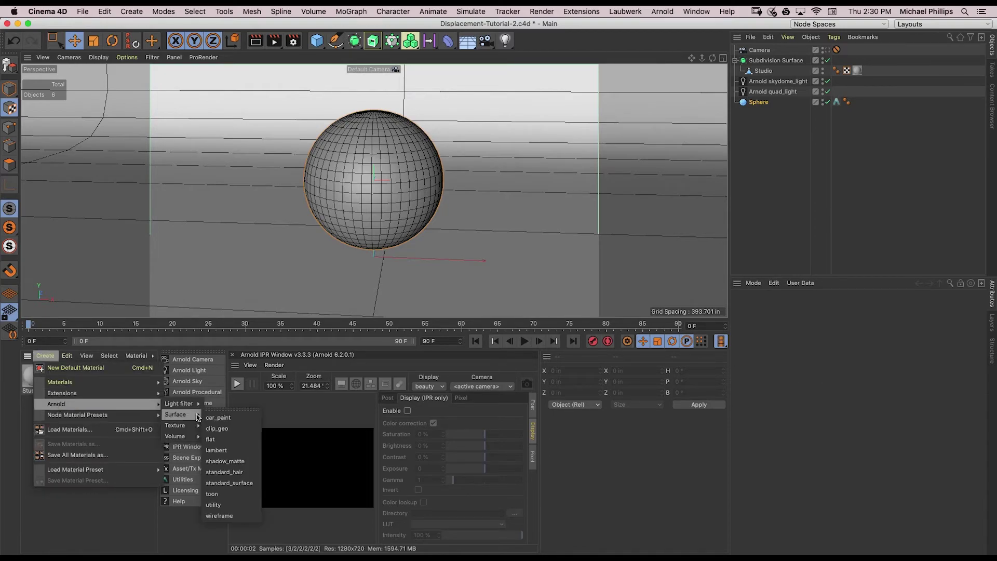
pyautogui.click(240, 483)
pyautogui.moveTo(32, 375); pyautogui.dragTo(757, 103)
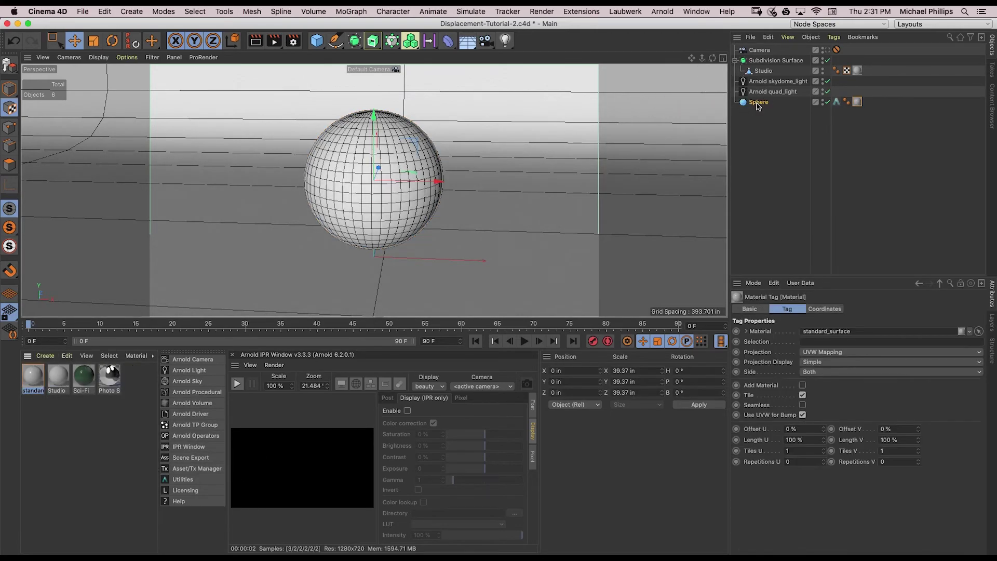
pyautogui.doubleClick(33, 375)
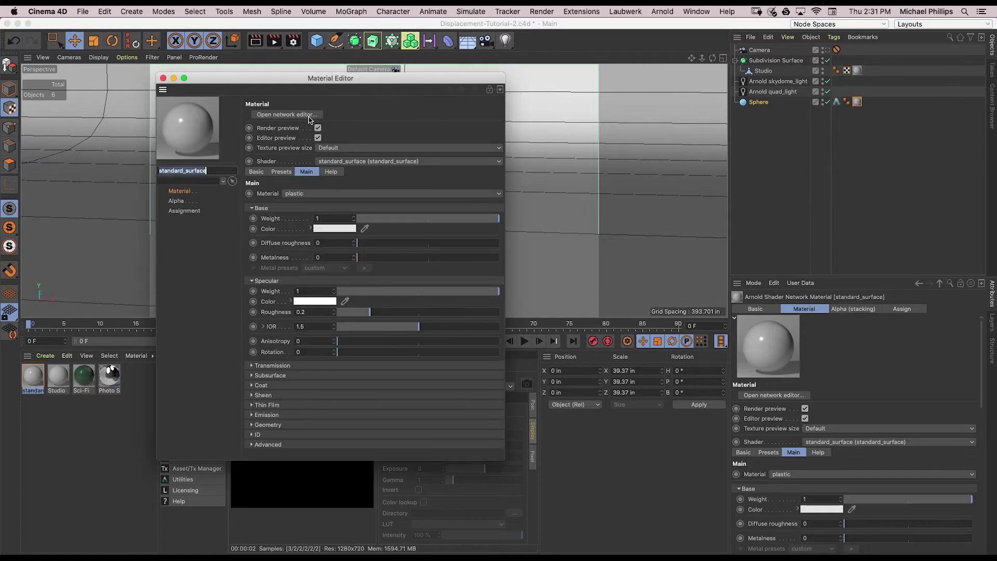
pyautogui.click(287, 114)
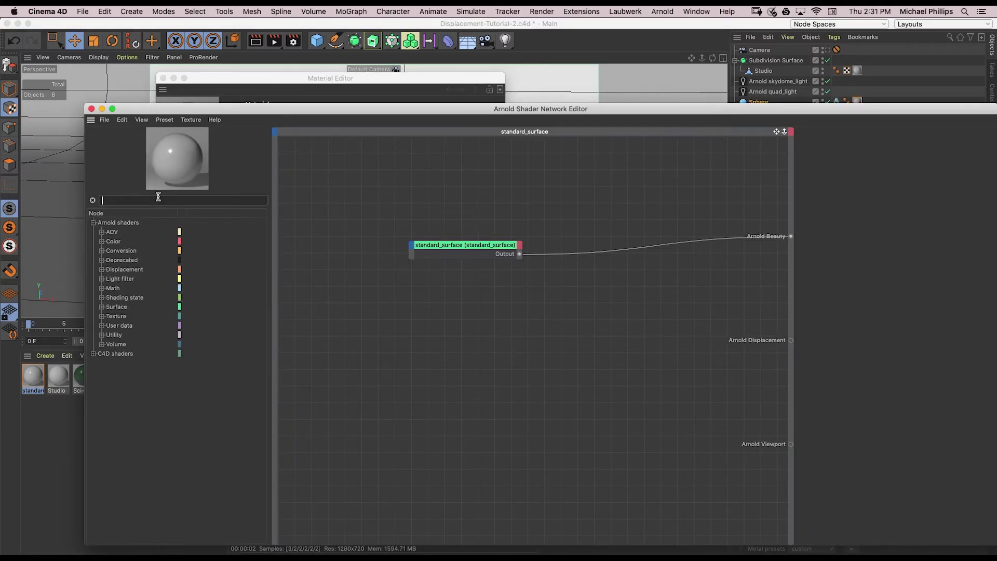
pyautogui.write('image')
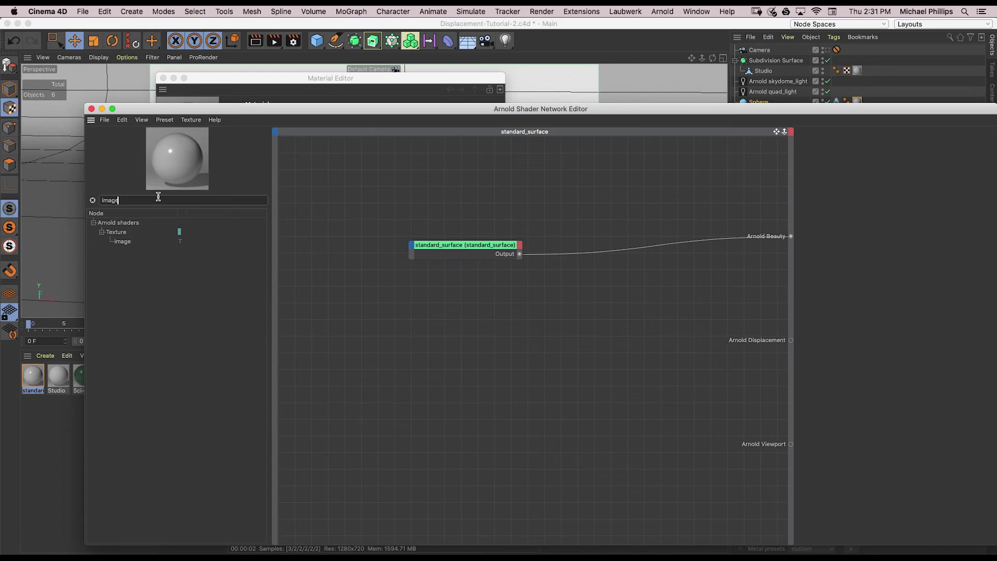
pyautogui.moveTo(124, 241); pyautogui.dragTo(450, 333)
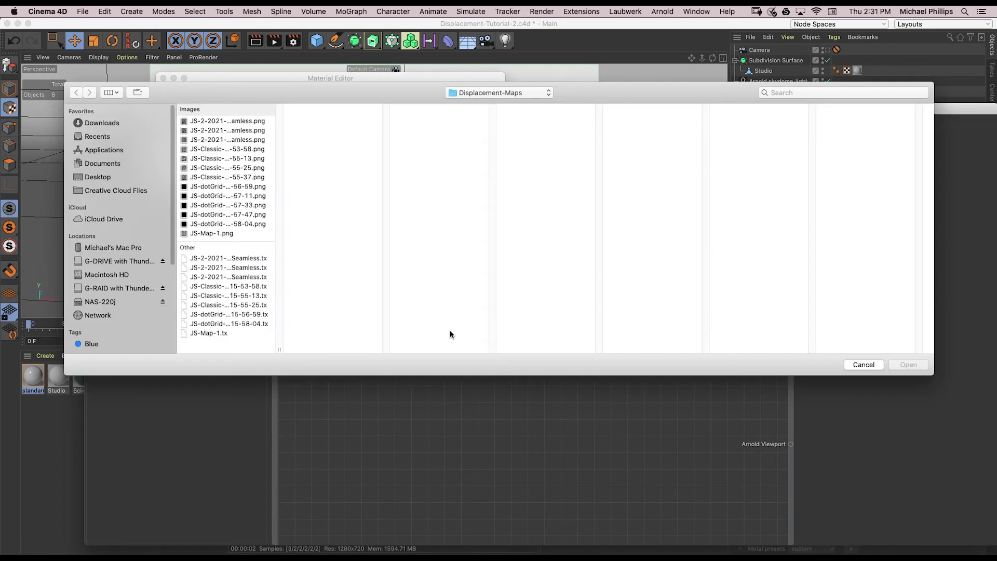
pyautogui.click(258, 122)
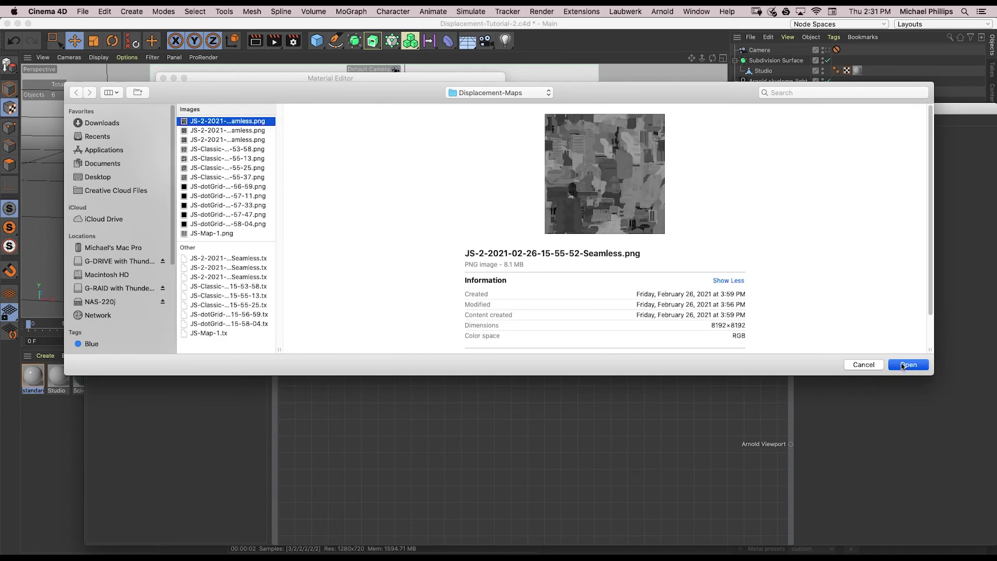
pyautogui.click(906, 365)
pyautogui.click(528, 199)
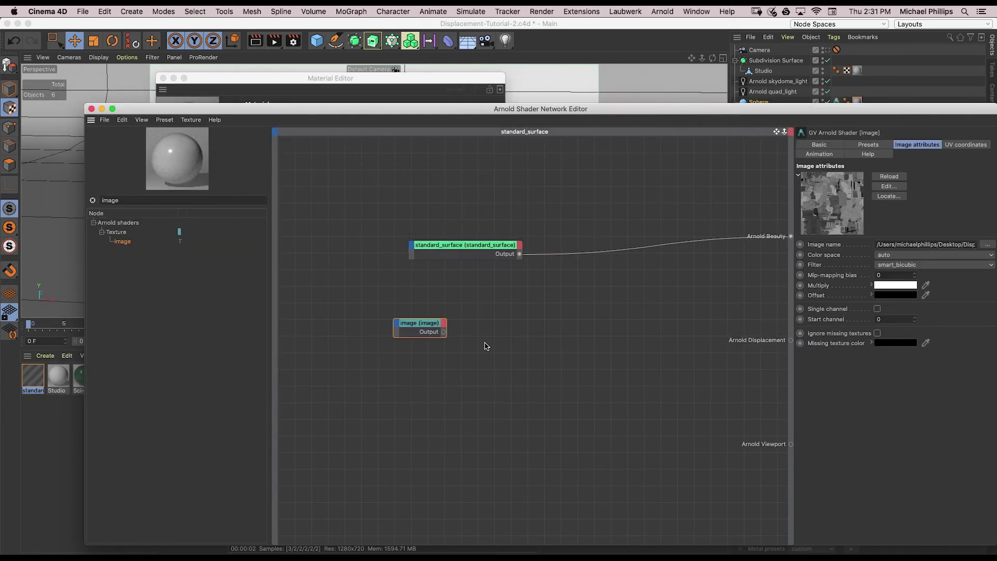